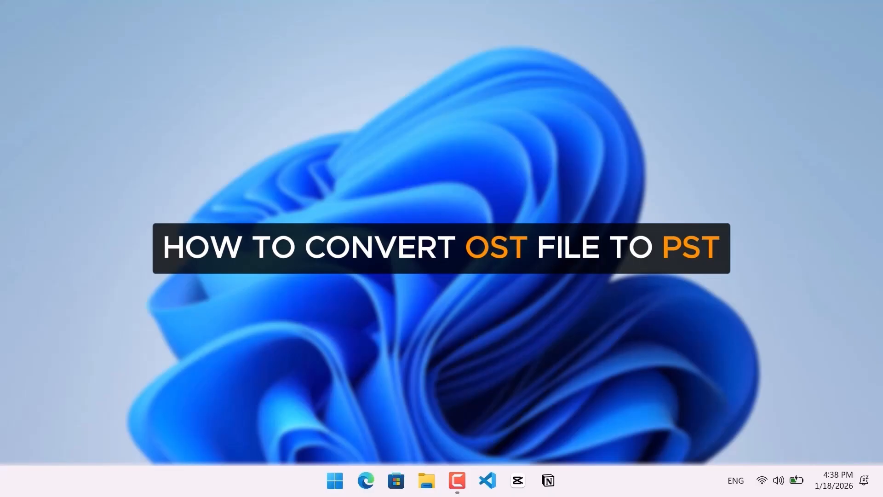
{"action": "left_click_drag", "start_coordinate": [55, 176], "coordinate": [253, 175]}
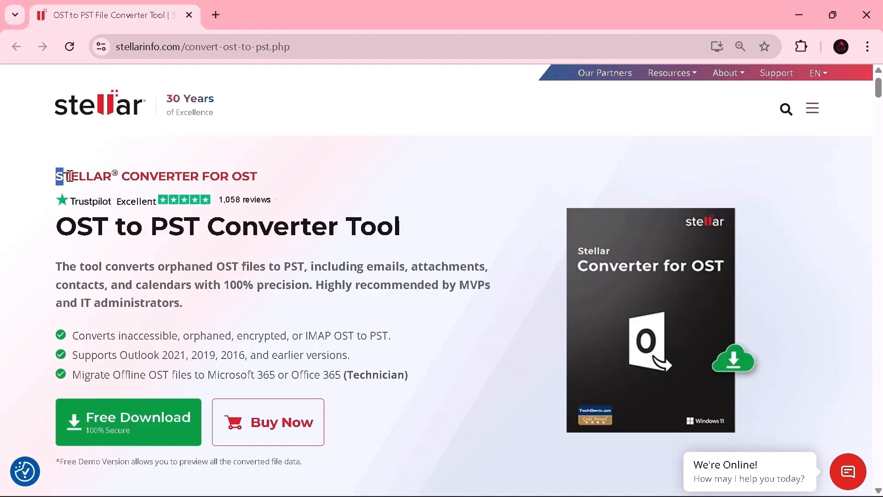
{"action": "left_click", "coordinate": [253, 175]}
{"action": "left_click_drag", "start_coordinate": [55, 266], "coordinate": [313, 291]}
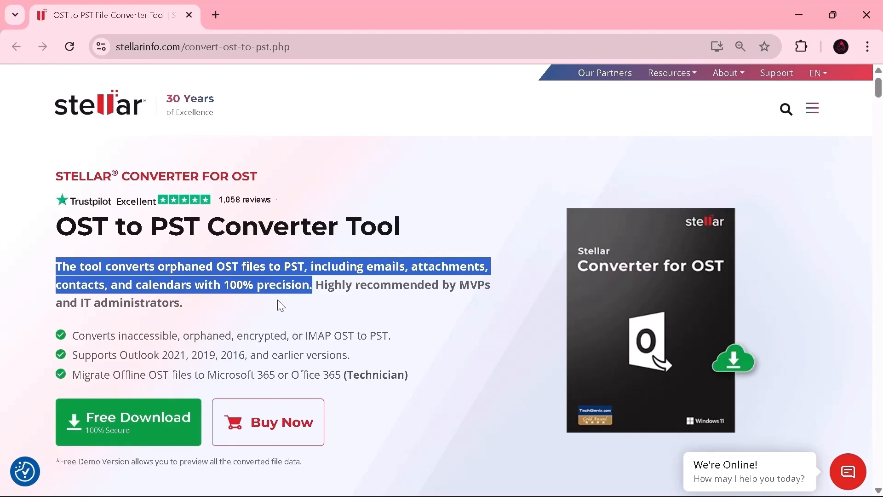
Step: Download the free version of Stellar Converter for OST and run the StellarConverterforOST-Corporate.exe installer
{"action": "left_click", "coordinate": [118, 419]}
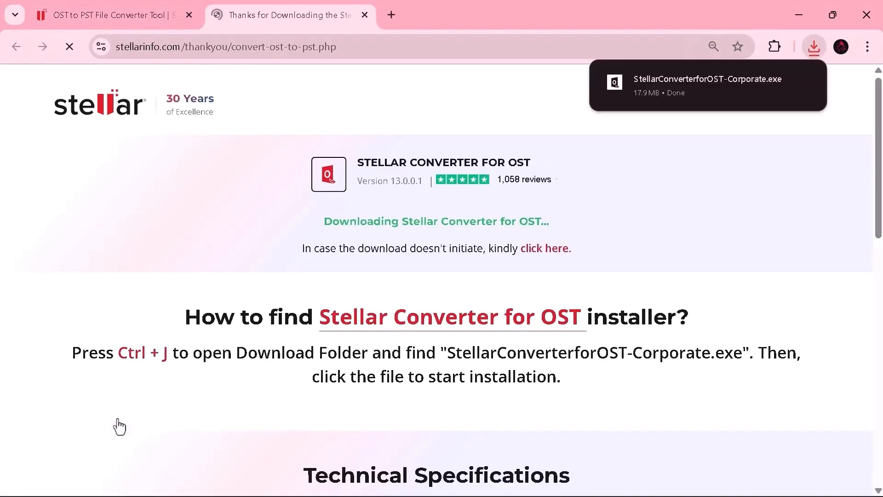
{"action": "mouse_move", "coordinate": [696, 90]}
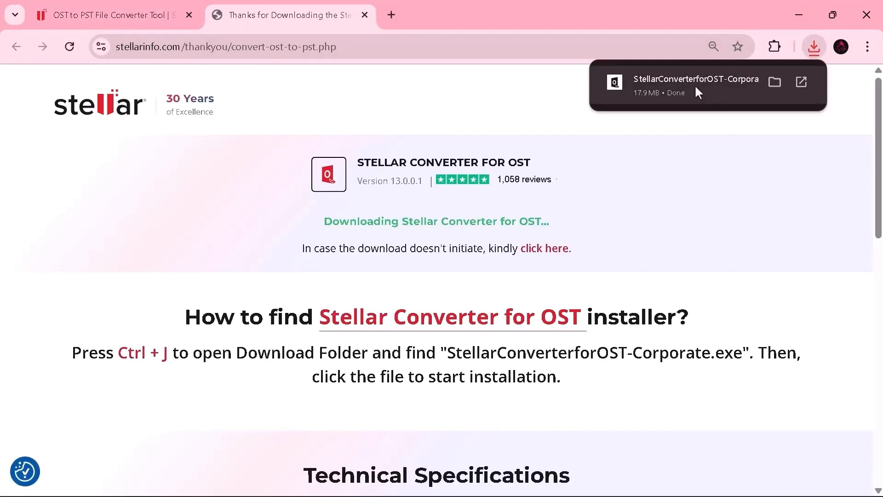
{"action": "left_click", "coordinate": [695, 87]}
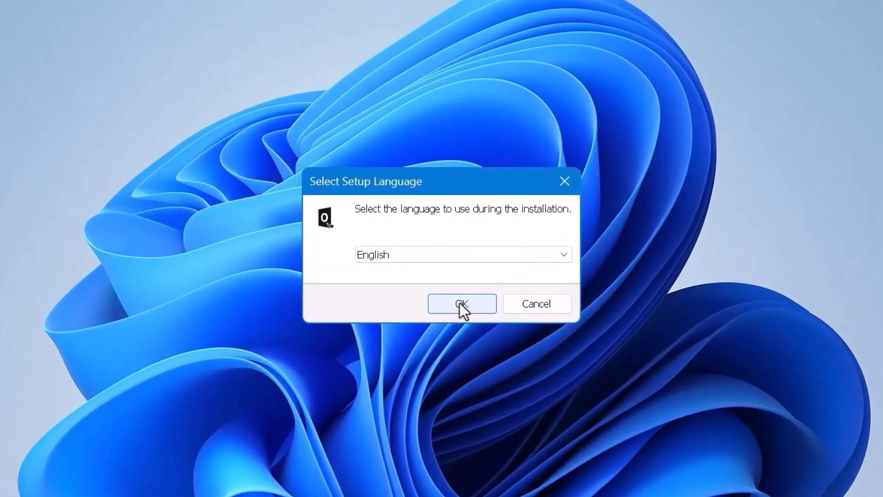
Step: Install Stellar Converter for OST in English, accepting the license agreement and the default folder, and launch it from the finished setup
{"action": "left_click", "coordinate": [460, 303]}
{"action": "left_click", "coordinate": [546, 404]}
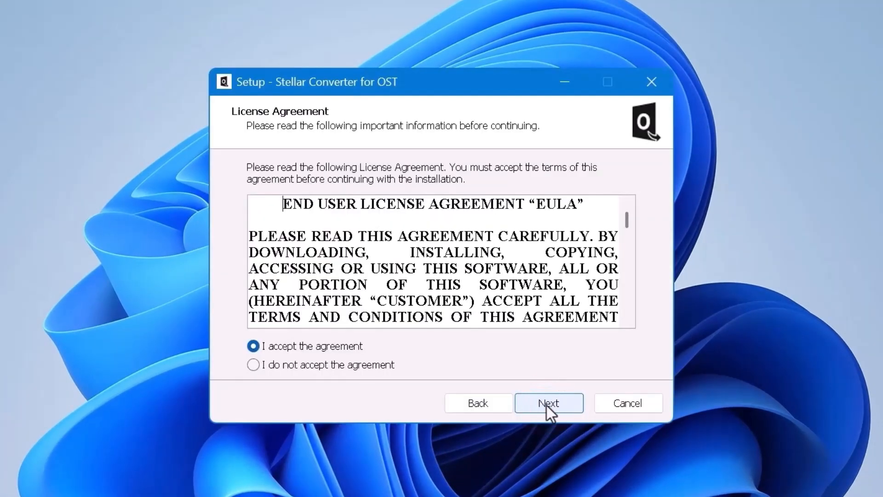
{"action": "left_click", "coordinate": [546, 404]}
{"action": "left_click", "coordinate": [546, 404]}
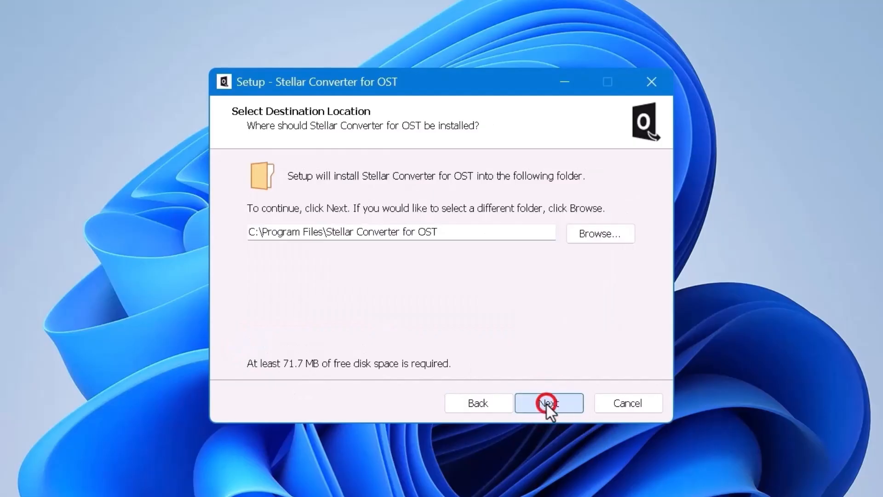
{"action": "left_click", "coordinate": [546, 403]}
{"action": "left_click", "coordinate": [546, 403]}
{"action": "left_click", "coordinate": [546, 403]}
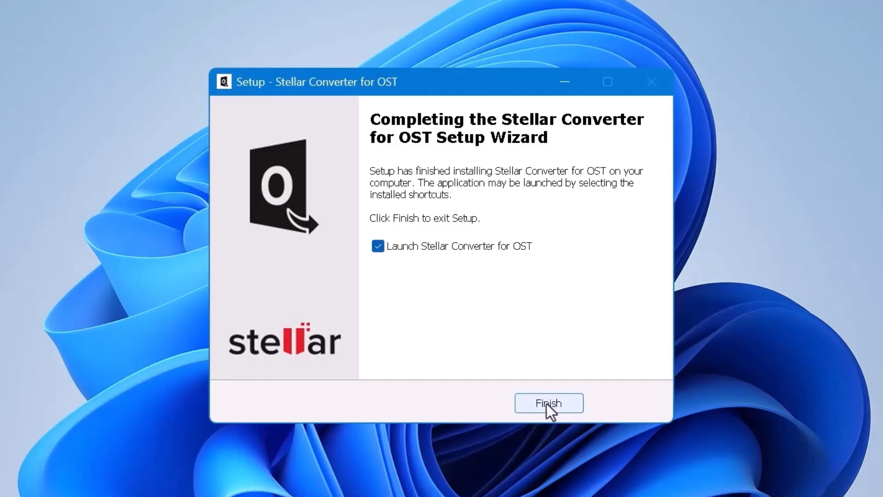
{"action": "left_click", "coordinate": [546, 404]}
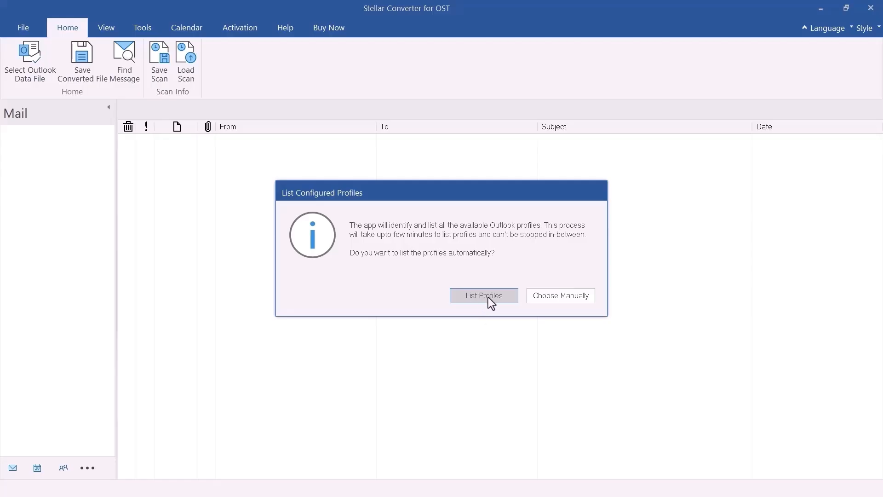
Step: Choose the mailbox manually and select ClickGuideTechDocuments.ost from the desktop's Outlook Files folder as the conversion source
{"action": "left_click", "coordinate": [559, 296]}
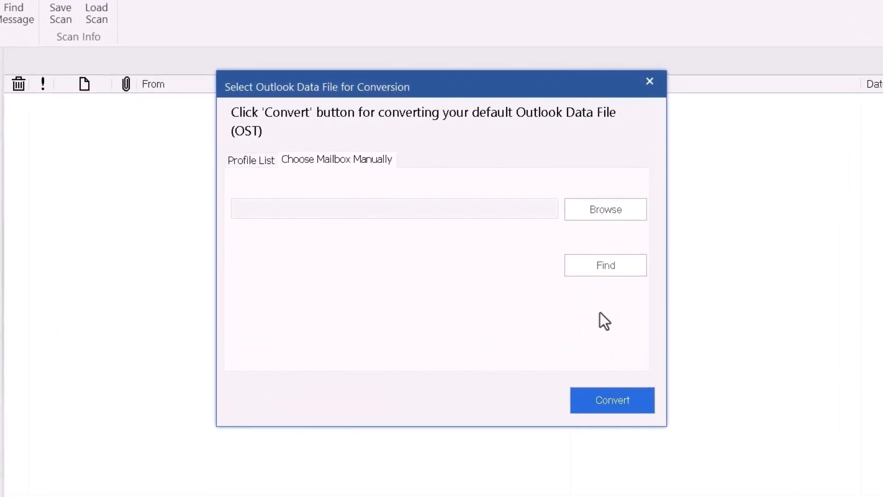
{"action": "left_click", "coordinate": [603, 214]}
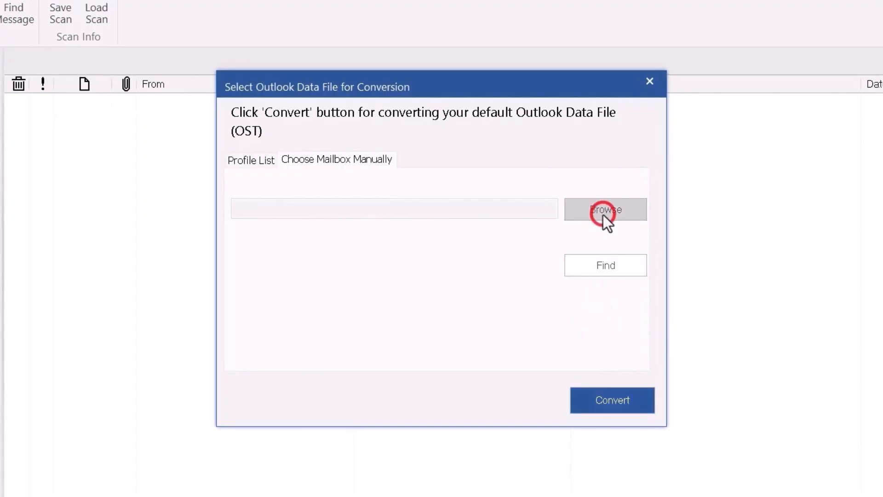
{"action": "left_click", "coordinate": [378, 109]}
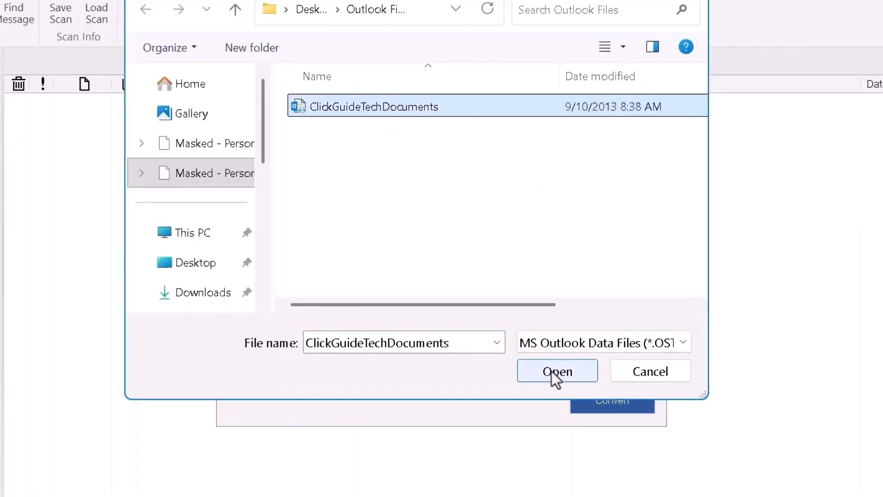
{"action": "left_click", "coordinate": [554, 375]}
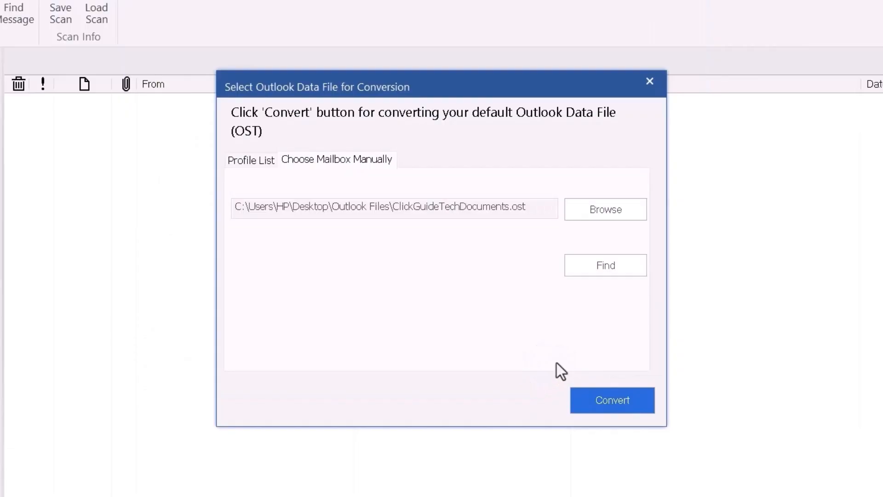
Step: Search drive C:\ for OST files and close the mailbox search without choosing another file
{"action": "left_click", "coordinate": [598, 271]}
{"action": "left_click", "coordinate": [601, 151]}
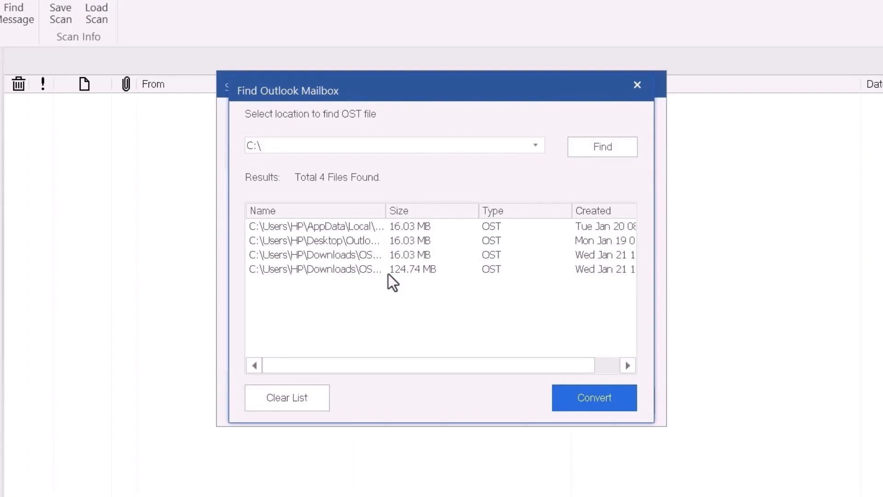
{"action": "left_click", "coordinate": [637, 86]}
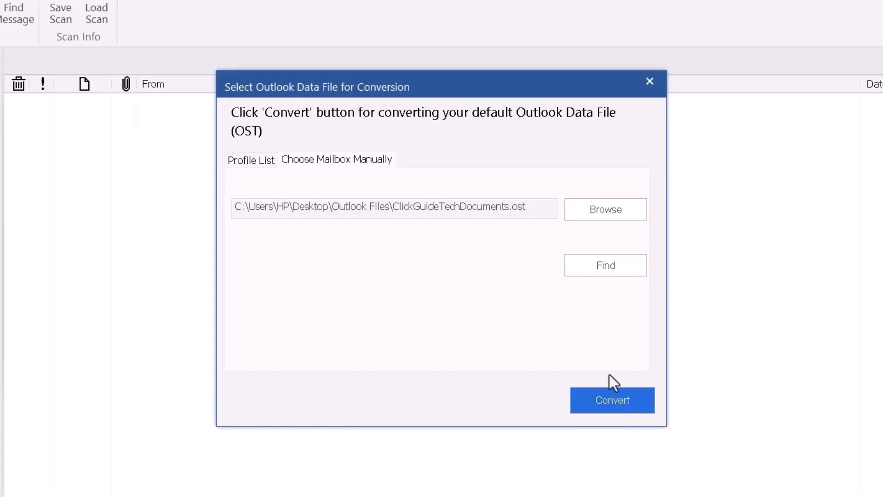
Step: Convert the selected OST file and widen the mail folder pane
{"action": "left_click", "coordinate": [605, 399]}
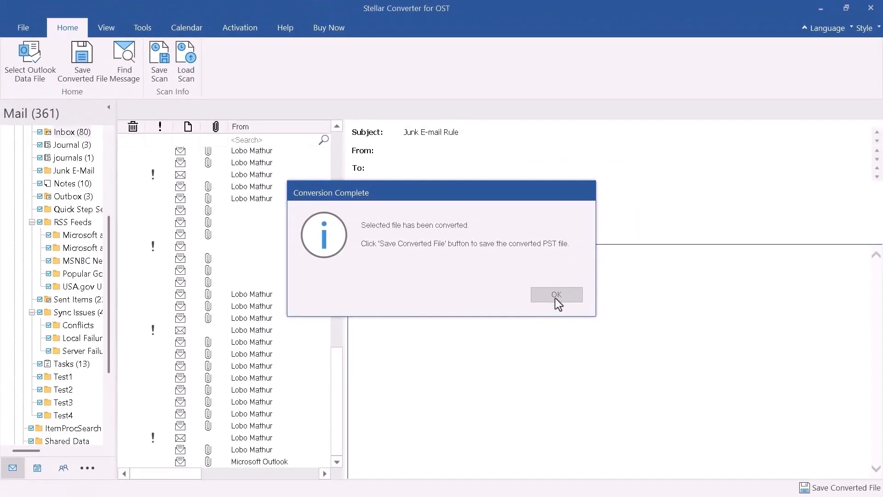
{"action": "left_click", "coordinate": [595, 313]}
{"action": "left_click_drag", "start_coordinate": [116, 404], "coordinate": [202, 399]}
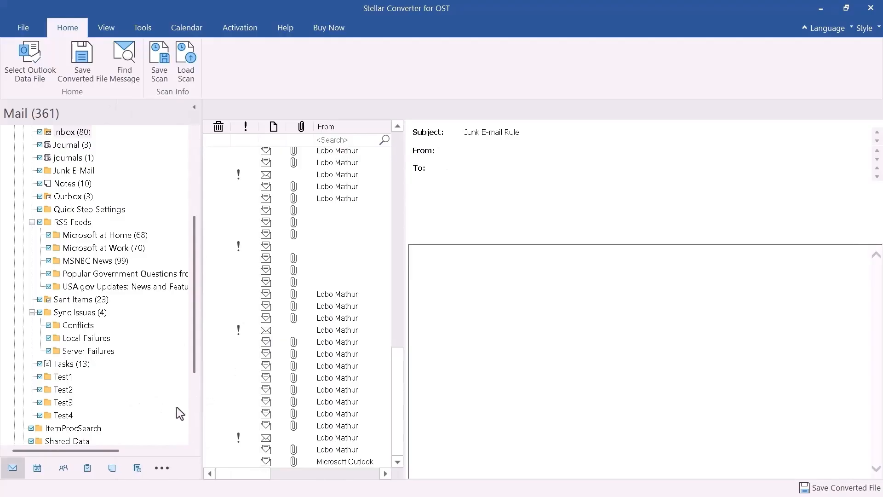
Step: Preview the converted mailbox's mail, calendar, contacts, tasks, notes and journal items, and return to the mail view
{"action": "left_click", "coordinate": [13, 468]}
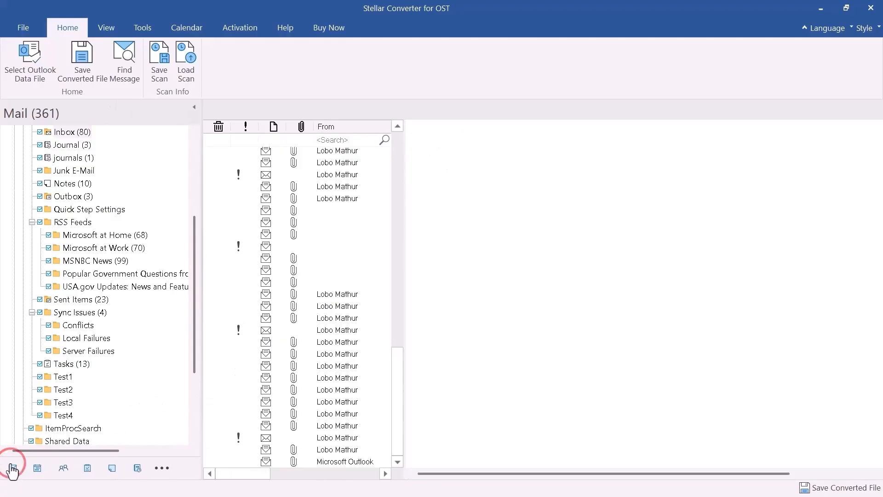
{"action": "left_click", "coordinate": [38, 468]}
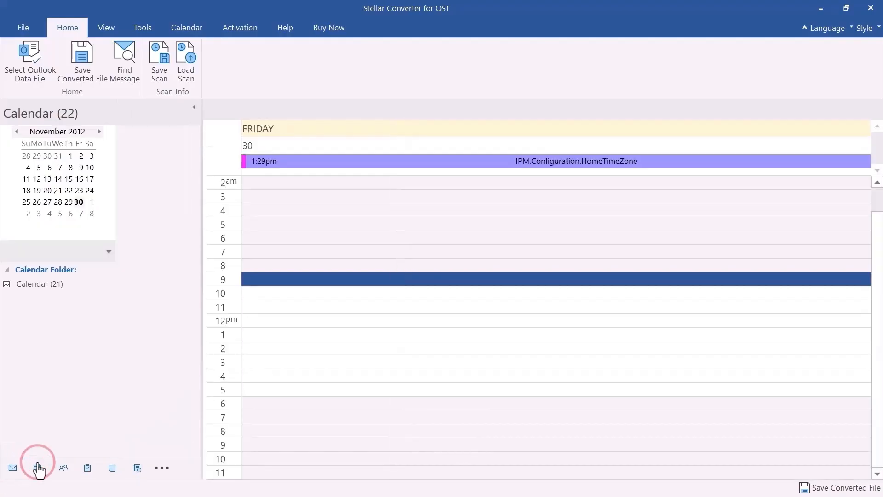
{"action": "left_click", "coordinate": [64, 468]}
{"action": "left_click", "coordinate": [86, 467]}
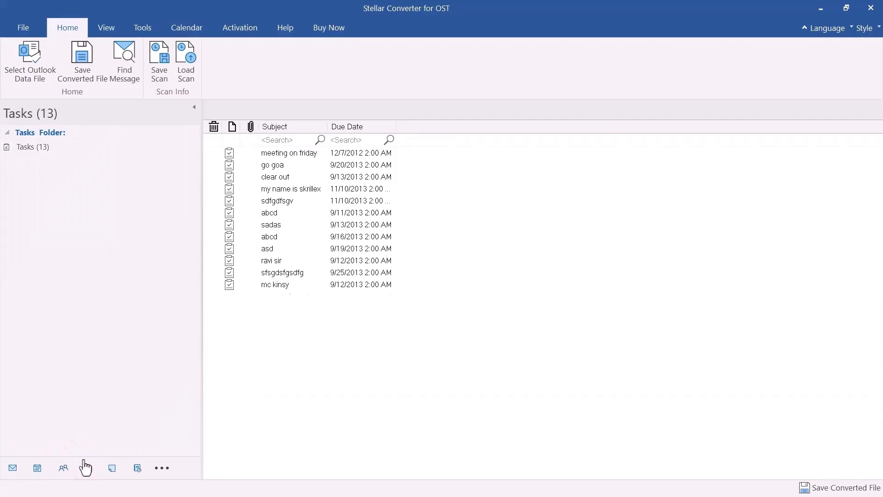
{"action": "left_click", "coordinate": [112, 469]}
{"action": "left_click", "coordinate": [134, 468]}
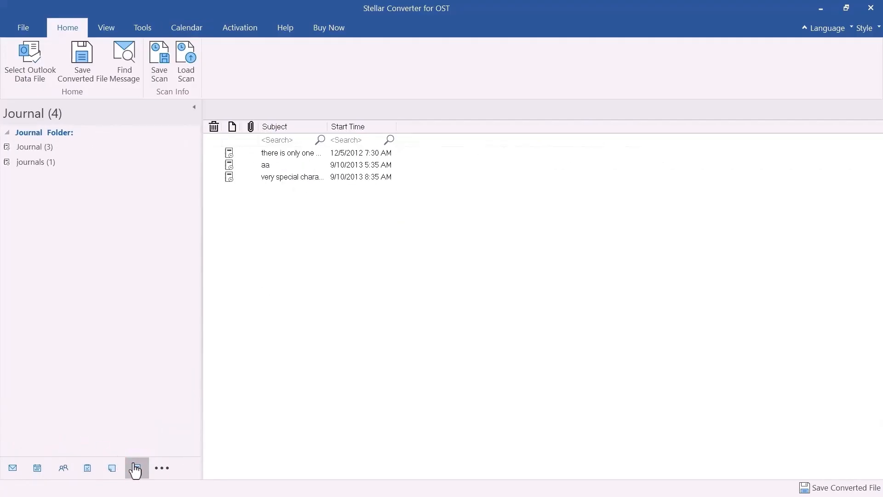
{"action": "left_click", "coordinate": [11, 469]}
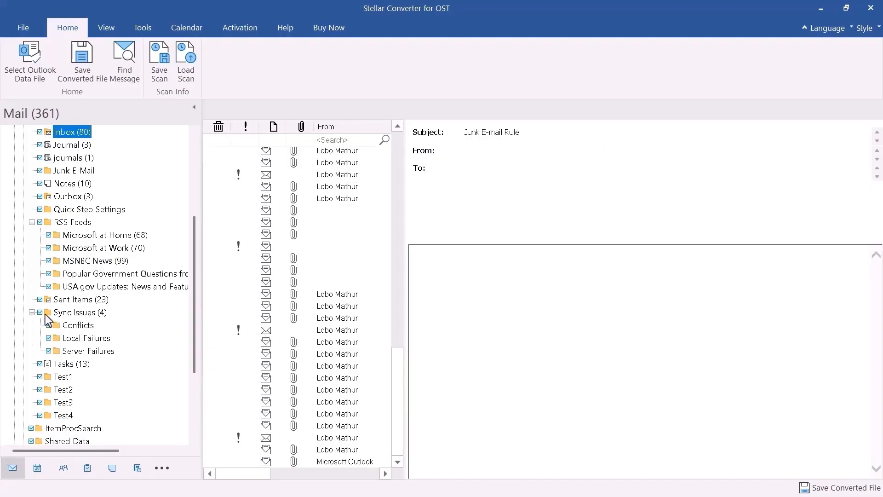
Step: Save the converted mailbox as PST in the desktop's Outlook Files folder, with Recover Deleted Items and Auto split PST file enabled
{"action": "left_click", "coordinate": [82, 57]}
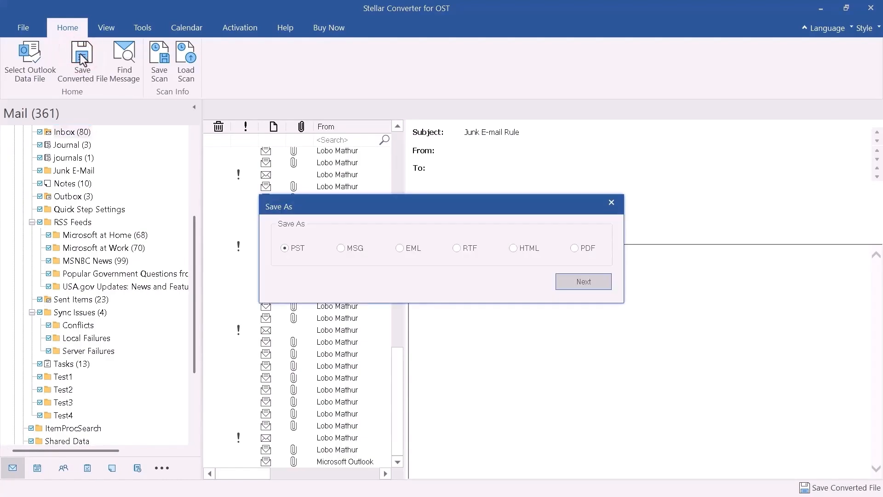
{"action": "left_click", "coordinate": [285, 247]}
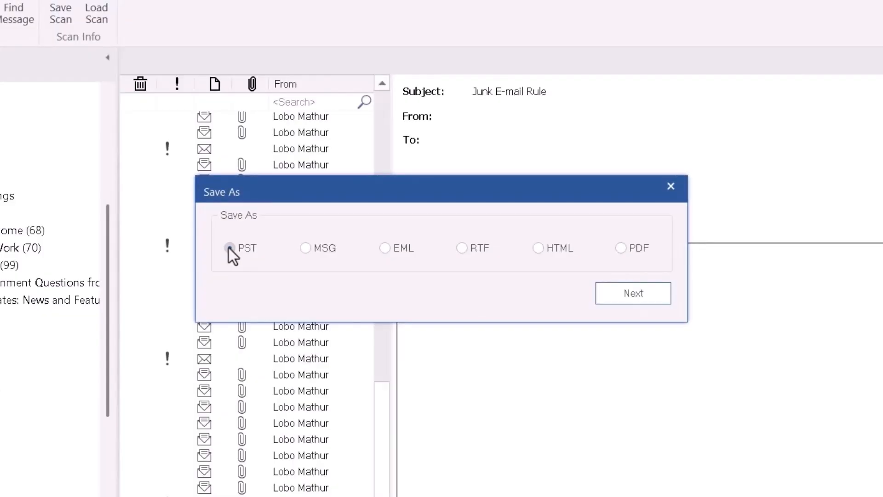
{"action": "left_click", "coordinate": [631, 294]}
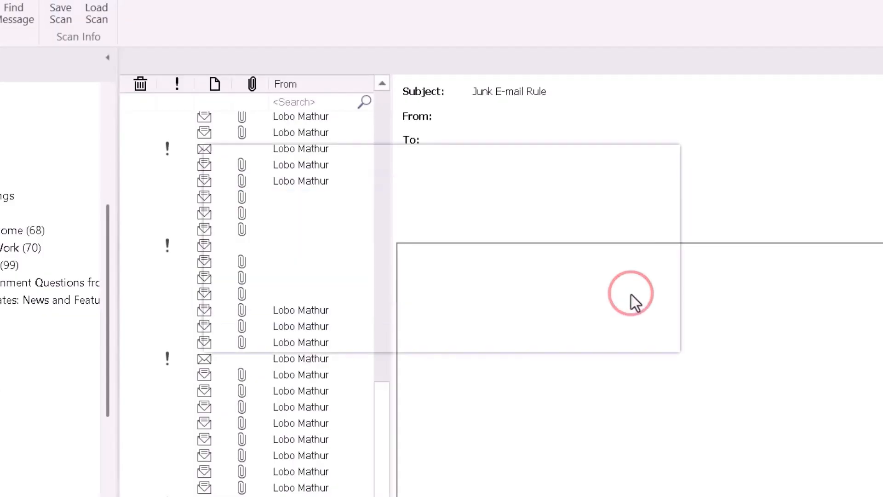
{"action": "left_click", "coordinate": [623, 222]}
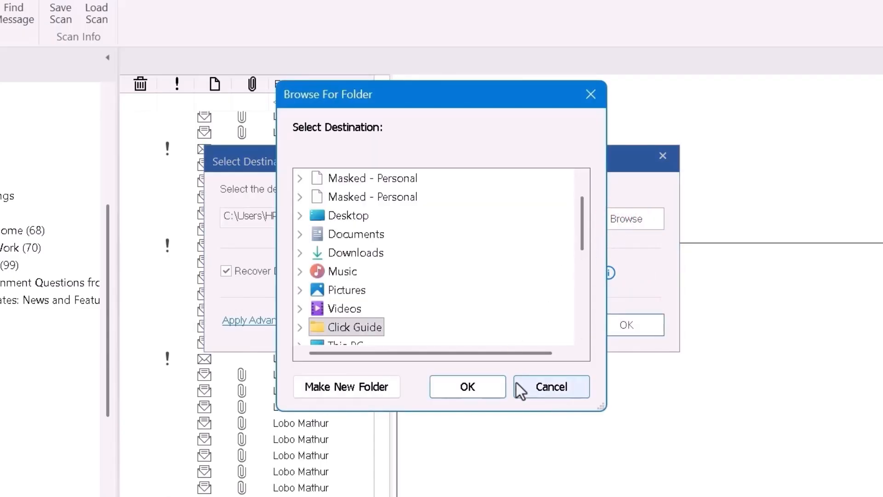
{"action": "left_click", "coordinate": [527, 390]}
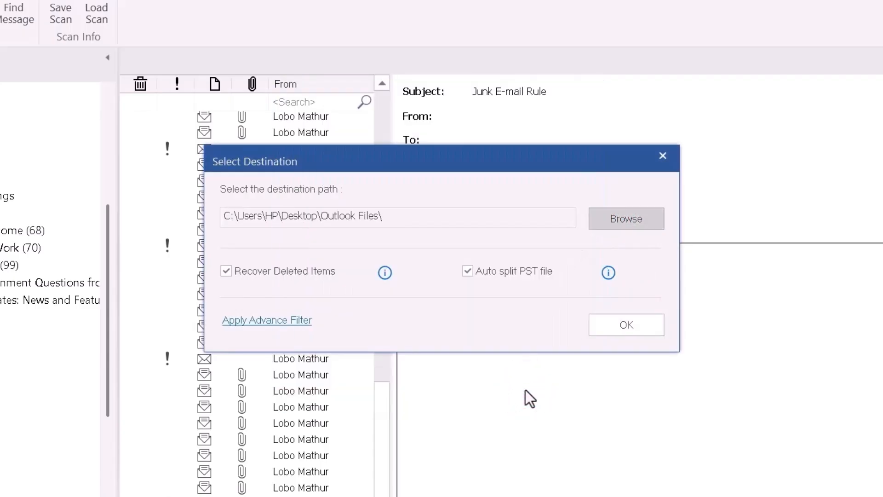
{"action": "left_click", "coordinate": [624, 327]}
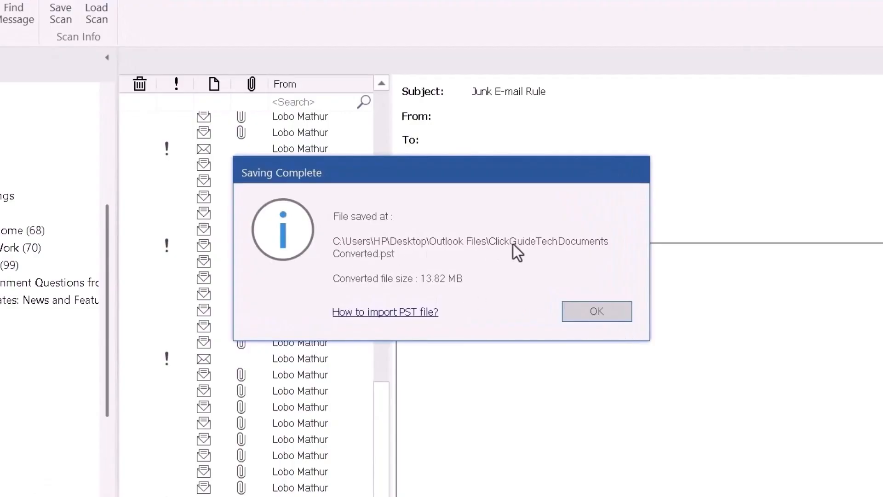
{"action": "left_click", "coordinate": [596, 309]}
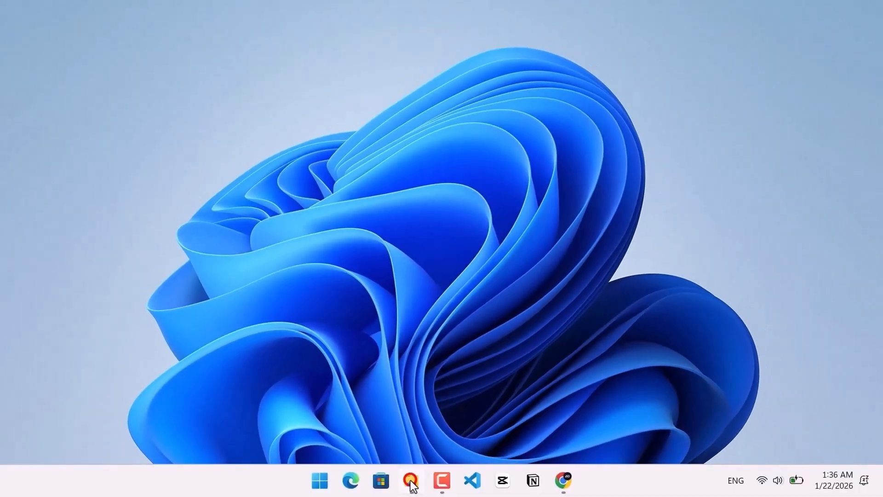
Step: Switch to File Explorer, check for ClickGuideTechDocuments Converted in the Outlook Files folder, and minimize the window
{"action": "left_click", "coordinate": [411, 480]}
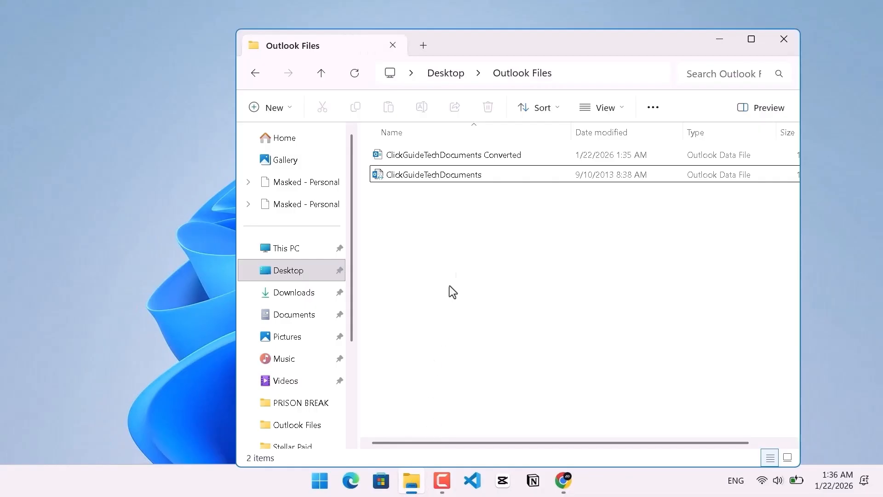
{"action": "left_click", "coordinate": [465, 156]}
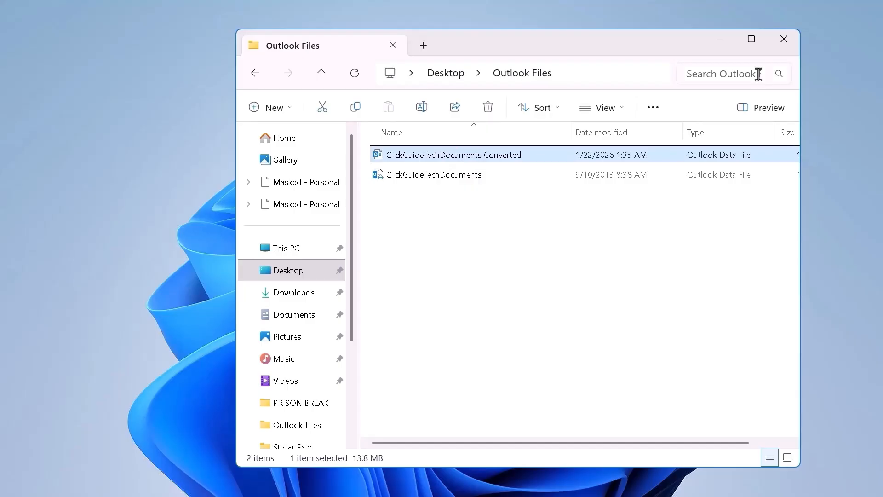
{"action": "left_click", "coordinate": [717, 39]}
Step: Search the installed apps for "outlook" and launch Outlook (classic)
{"action": "left_click", "coordinate": [319, 480]}
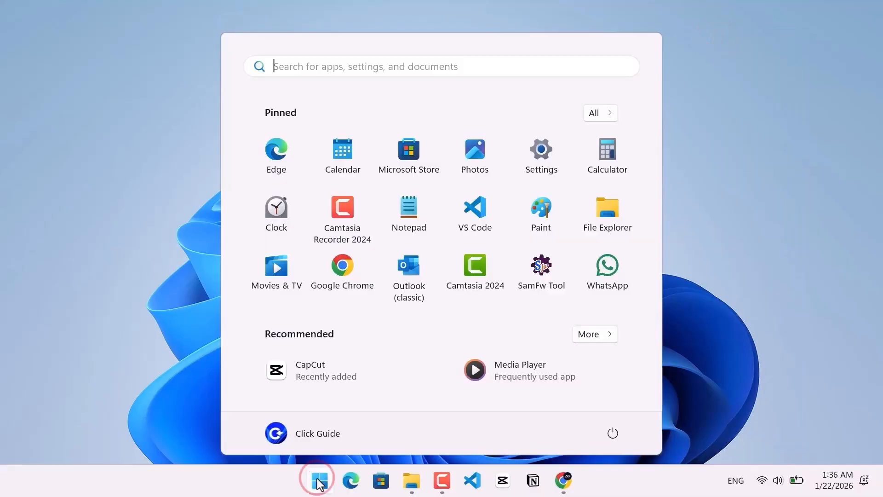
{"action": "type", "text": "outlook"}
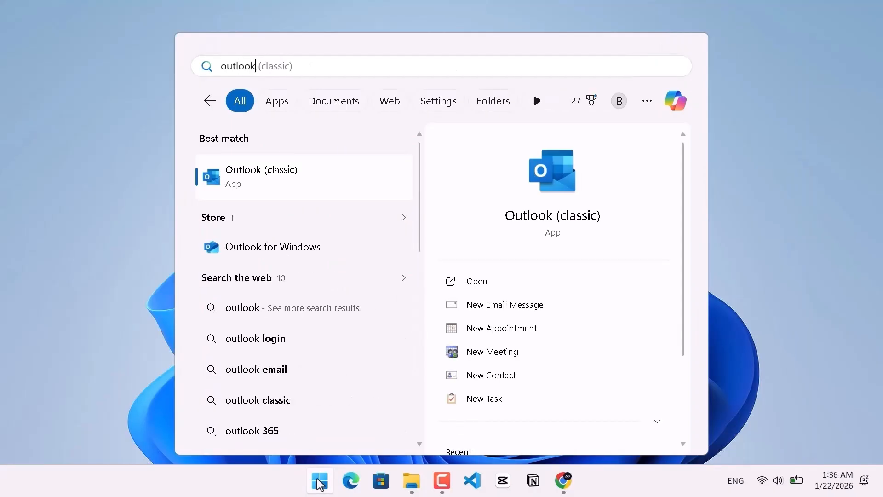
{"action": "left_click", "coordinate": [475, 283]}
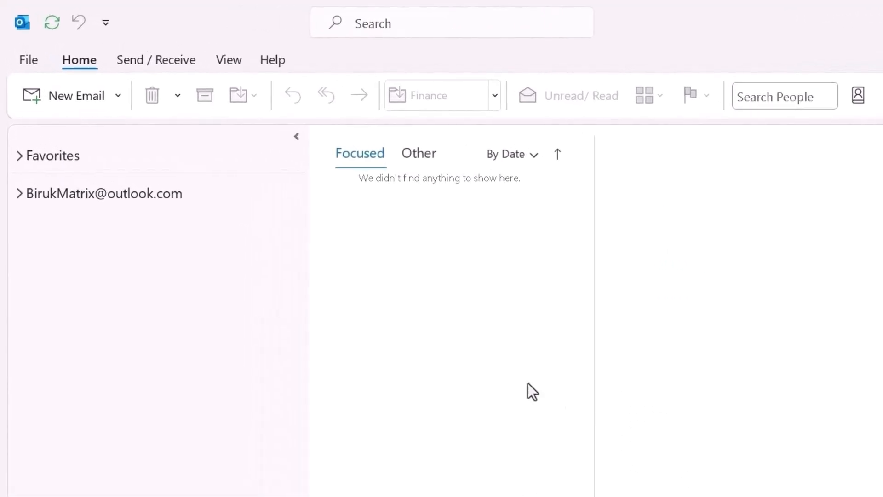
Step: Open the ClickGuideTechDocuments Converted data file from the desktop's Outlook Files folder in Outlook
{"action": "left_click", "coordinate": [24, 60]}
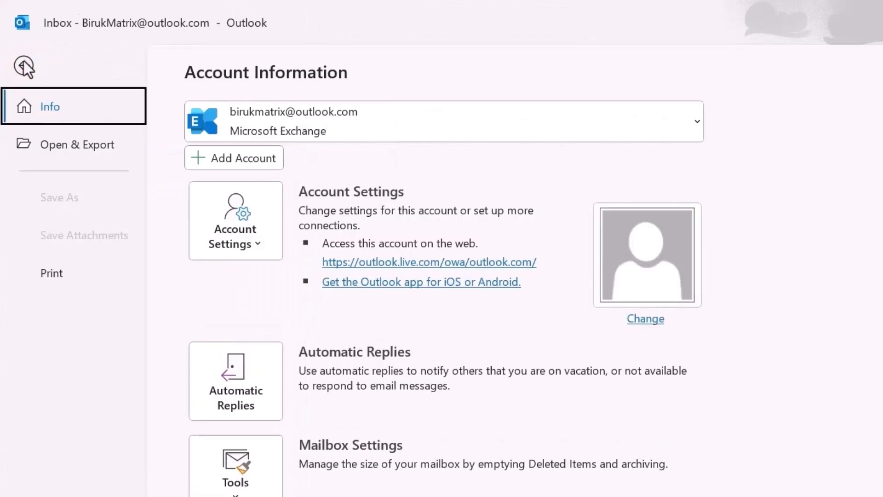
{"action": "left_click", "coordinate": [74, 153]}
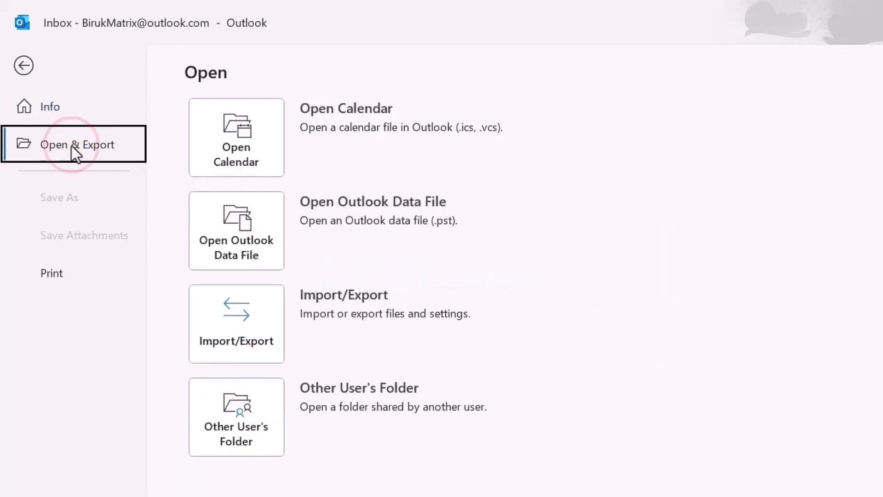
{"action": "left_click", "coordinate": [228, 225]}
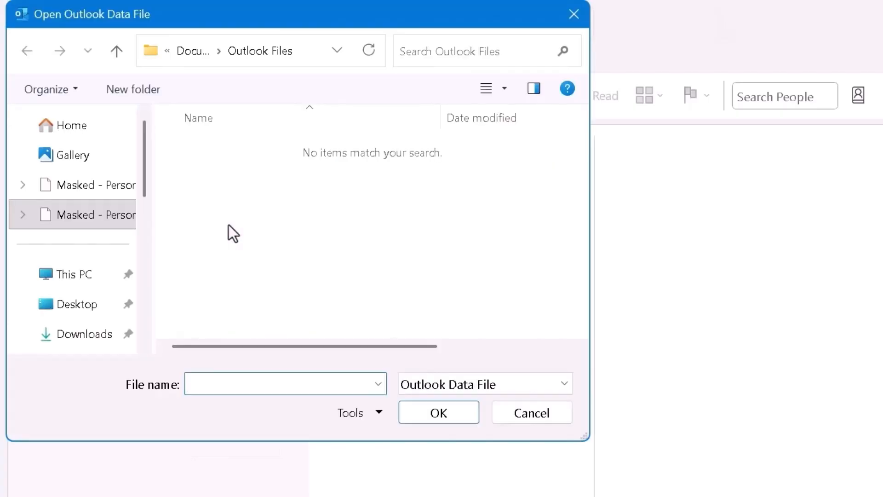
{"action": "left_click", "coordinate": [71, 304]}
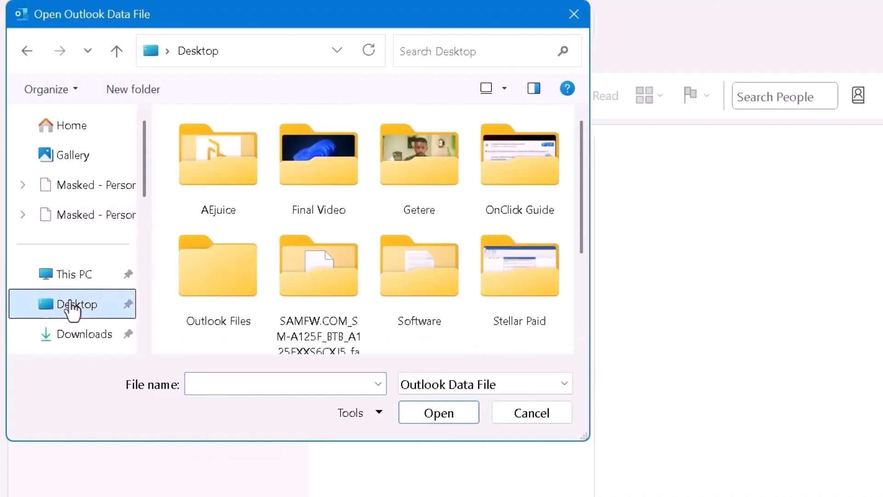
{"action": "double_click", "coordinate": [214, 273]}
{"action": "left_click", "coordinate": [265, 147]}
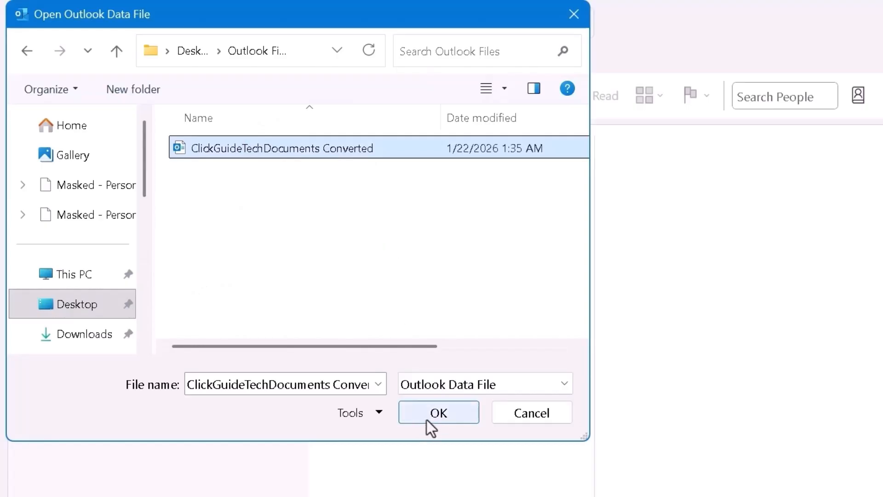
{"action": "left_click", "coordinate": [437, 415]}
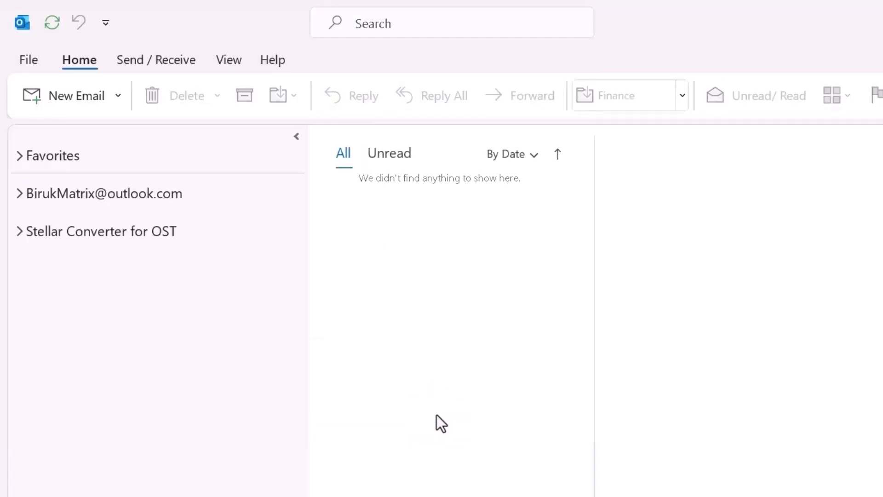
Step: Expand the Stellar Converter for OST mailbox, open its Inbox and view several messages from the top of the list
{"action": "left_click", "coordinate": [19, 220]}
{"action": "left_click", "coordinate": [31, 188]}
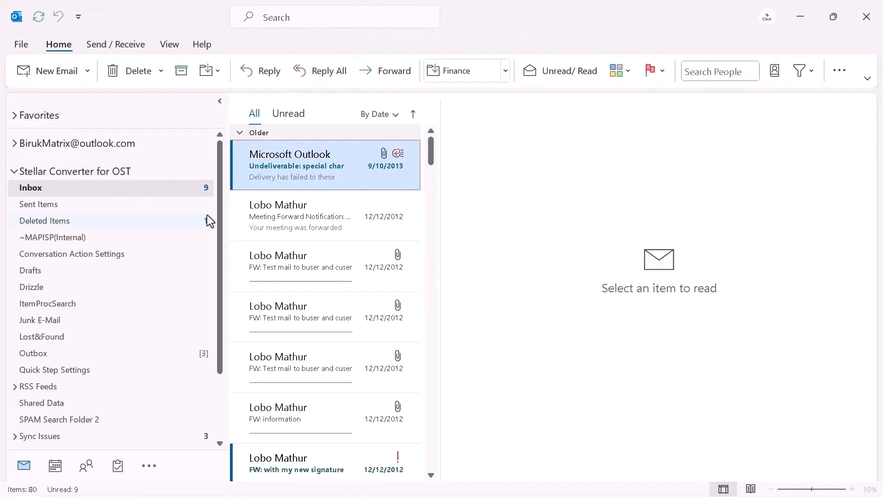
{"action": "left_click", "coordinate": [280, 215]}
{"action": "left_click", "coordinate": [283, 260]}
{"action": "left_click", "coordinate": [283, 301]}
{"action": "left_click", "coordinate": [288, 360]}
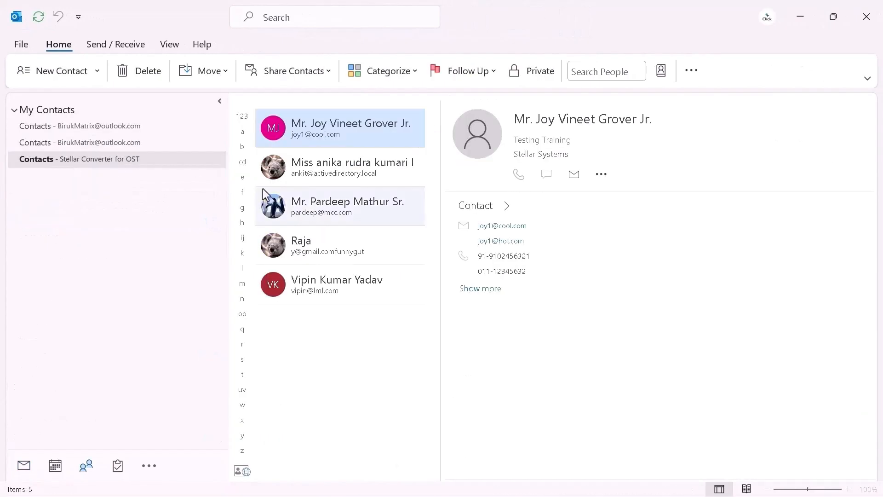
Step: View the details of the imported contacts one after another, and switch to the calendar
{"action": "left_click", "coordinate": [315, 170]}
{"action": "left_click", "coordinate": [320, 207]}
{"action": "left_click", "coordinate": [322, 244]}
{"action": "left_click", "coordinate": [324, 283]}
{"action": "left_click", "coordinate": [55, 465]}
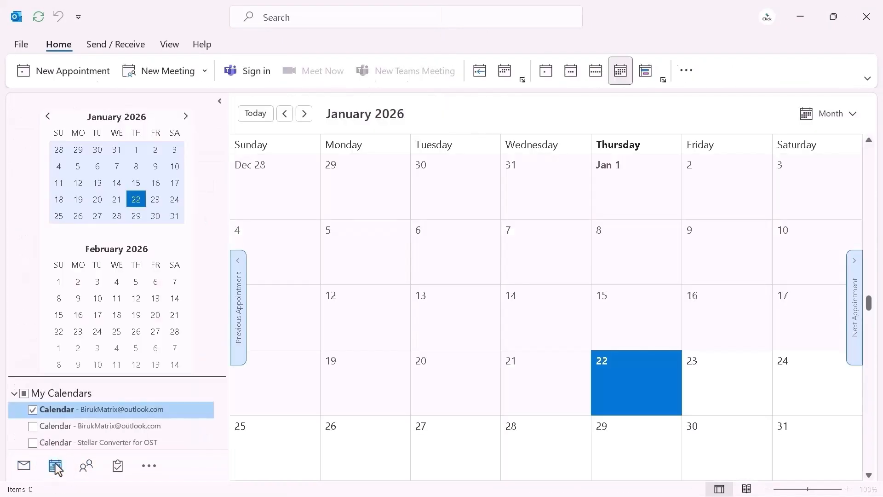
Step: Check the meeting forward notification and the test mails below it in the converted mailbox's Inbox
{"action": "left_click", "coordinate": [278, 215]}
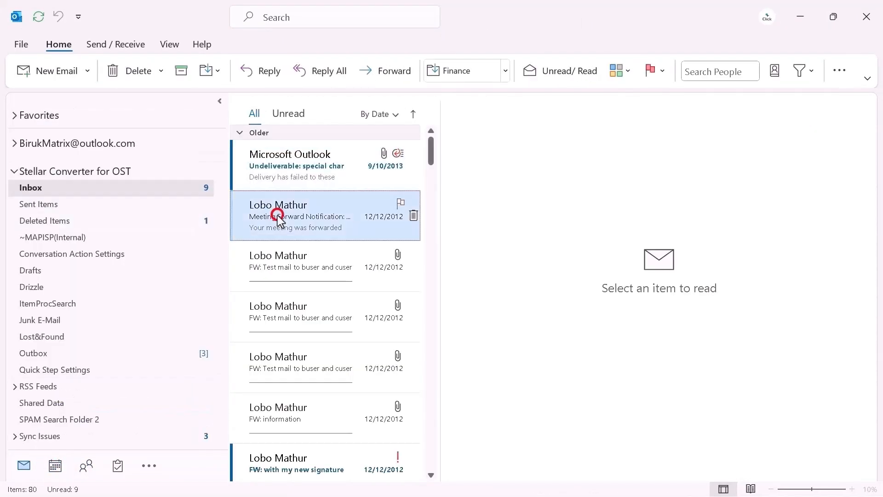
{"action": "left_click", "coordinate": [285, 261]}
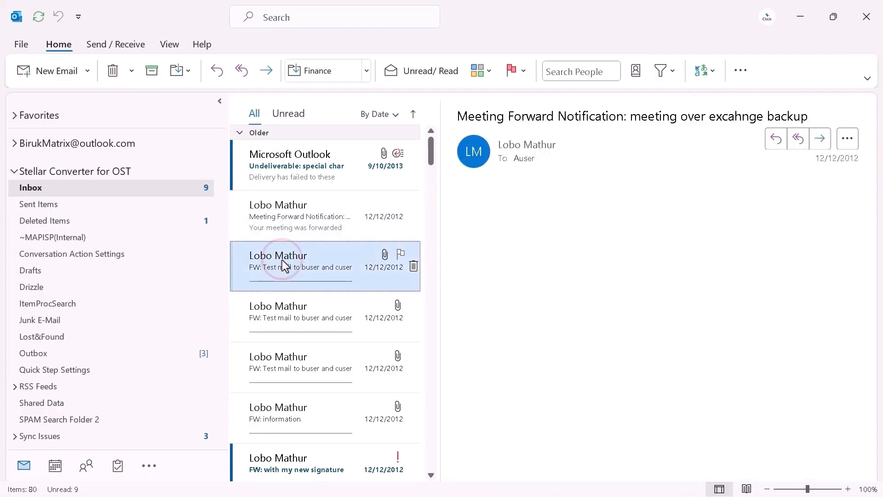
{"action": "left_click", "coordinate": [284, 305]}
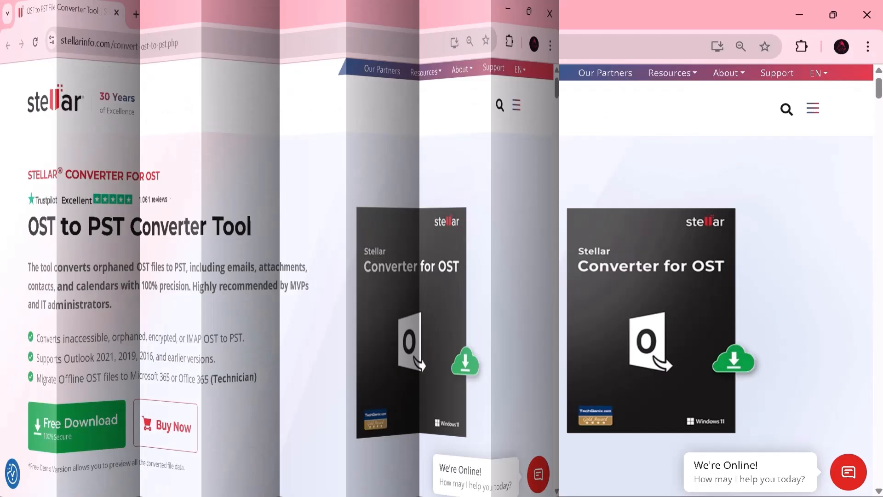